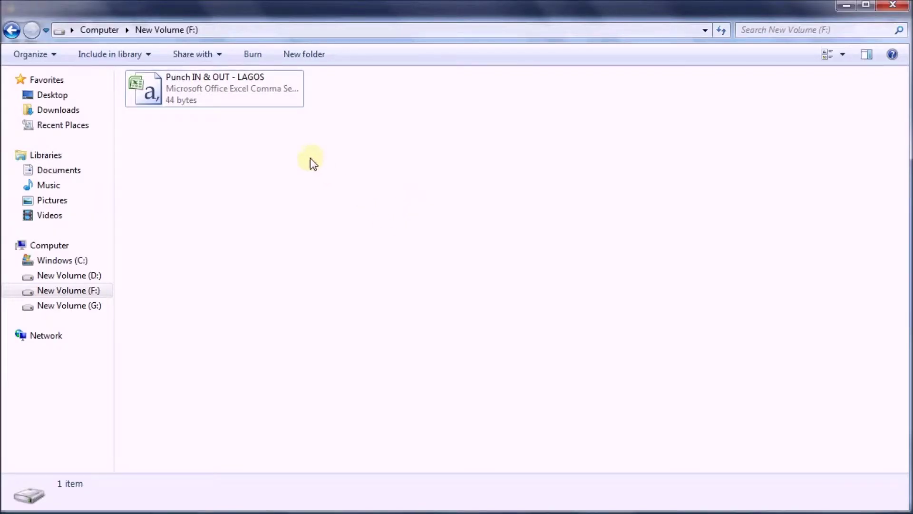
Step: Open Punch IN & OUT - LAGOS in Excel and save a copy as CSV (MS-DOS)
double_click(257, 98)
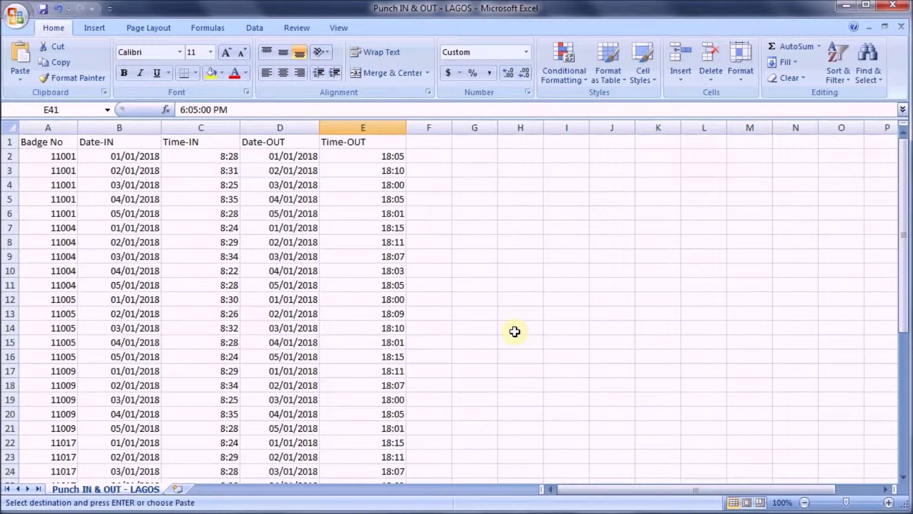
click(13, 21)
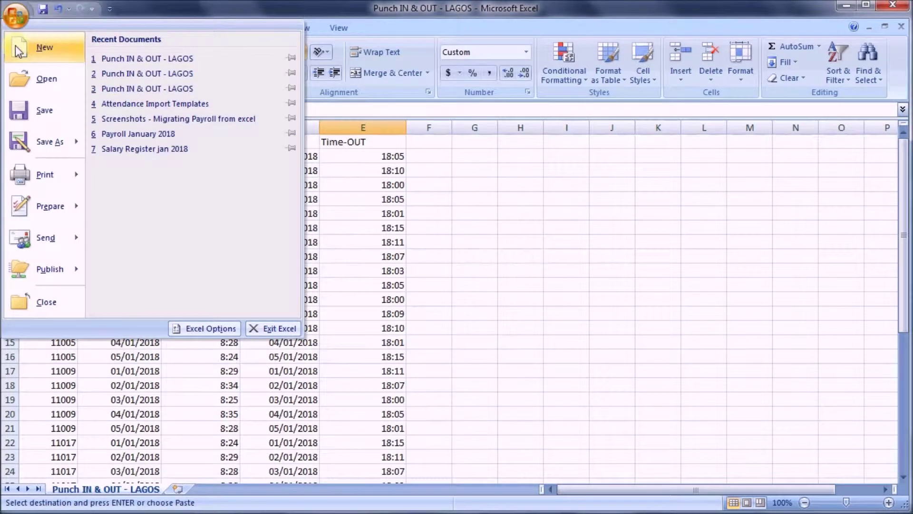
mouse_move(32, 139)
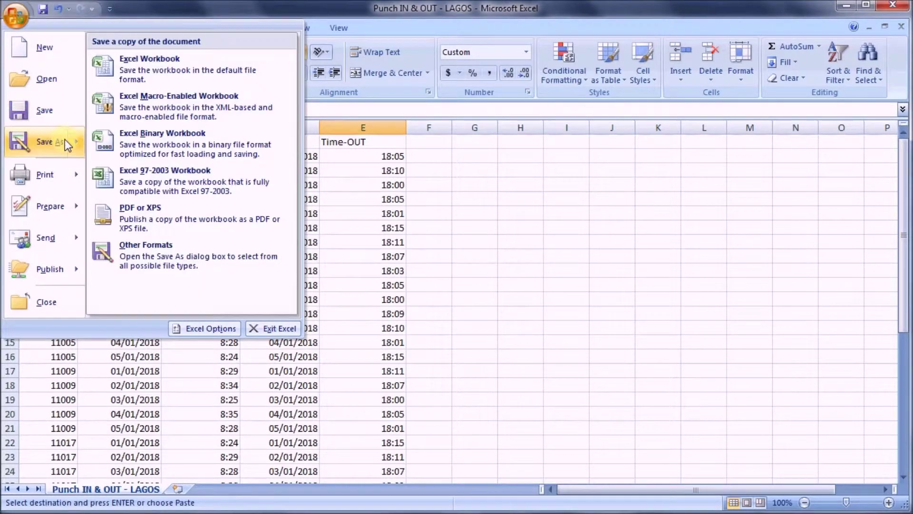
click(145, 252)
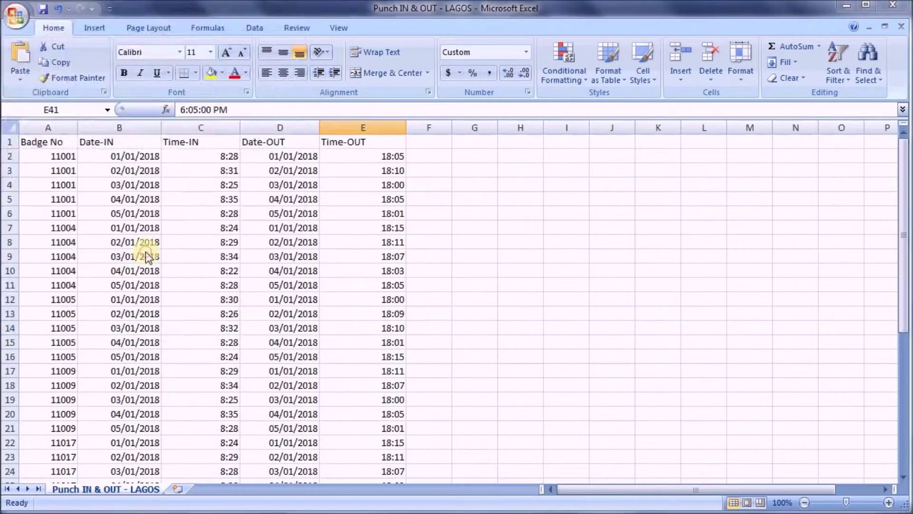
click(221, 261)
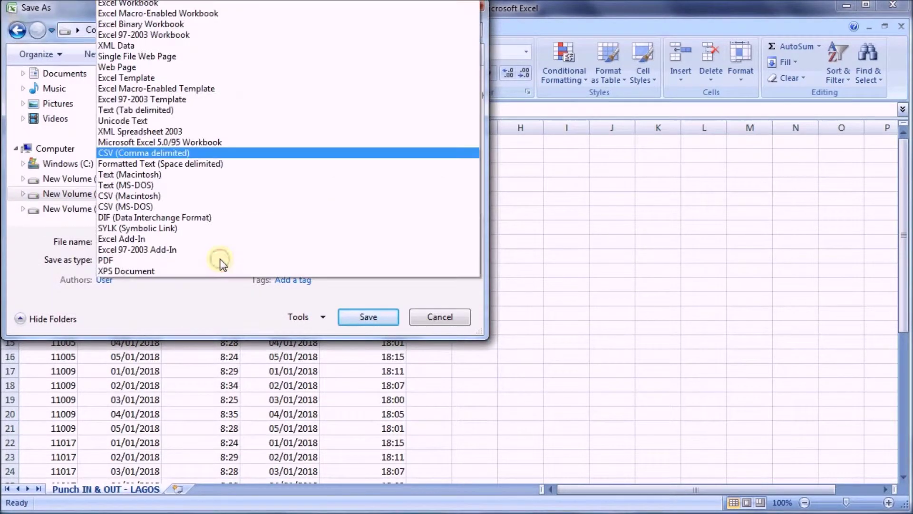
click(157, 209)
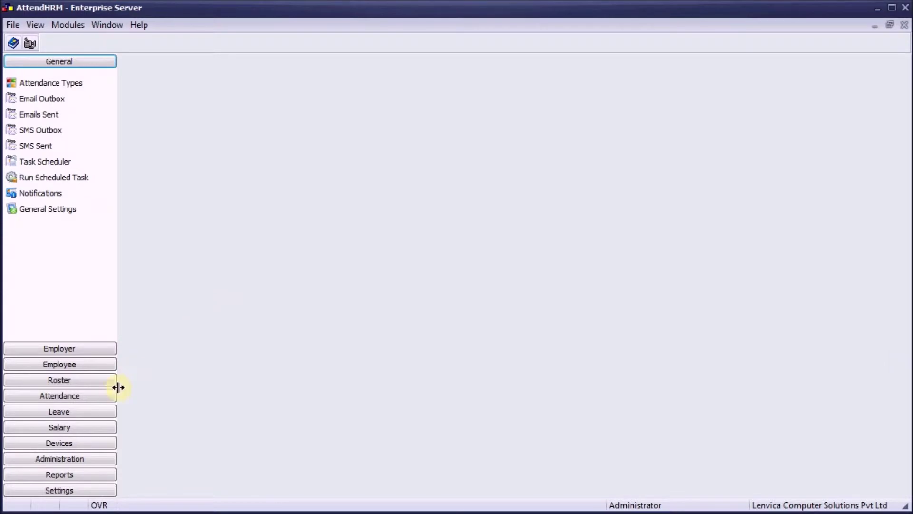
Step: Add a new device named Lagos with the CSV with IN/OUT device type
click(87, 444)
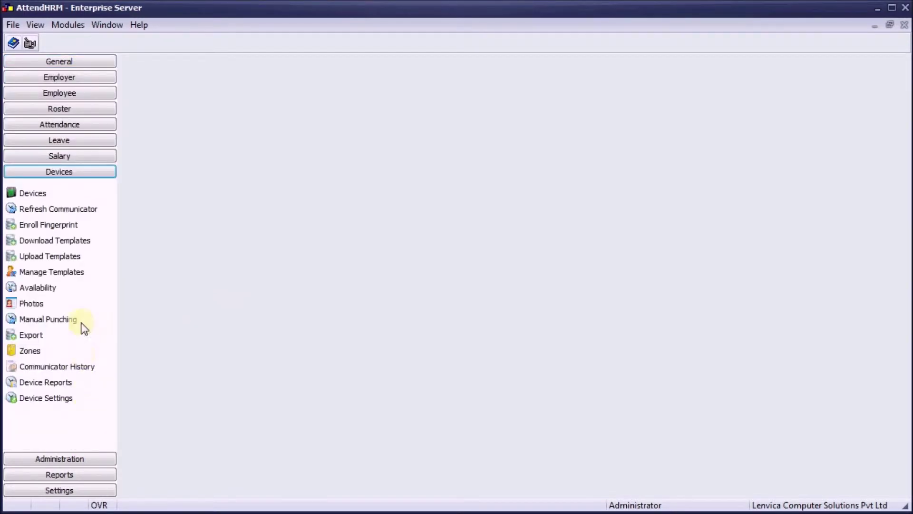
click(43, 198)
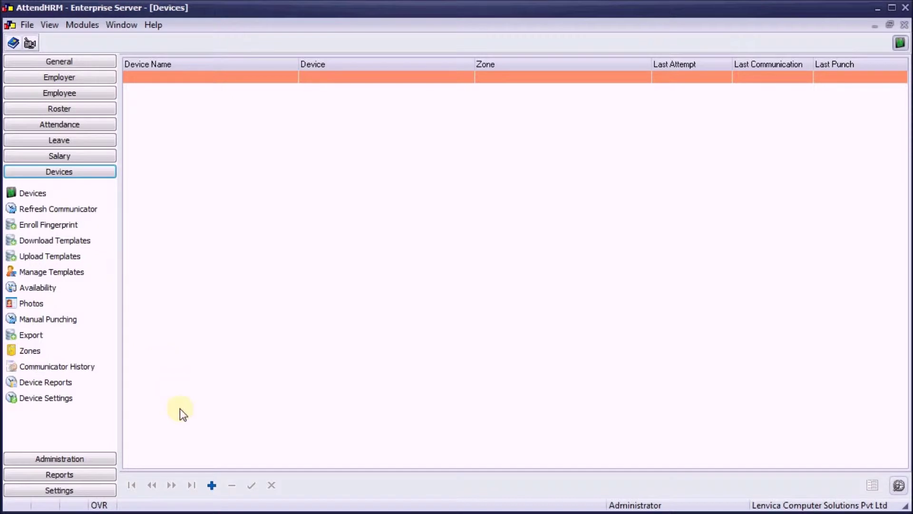
click(212, 484)
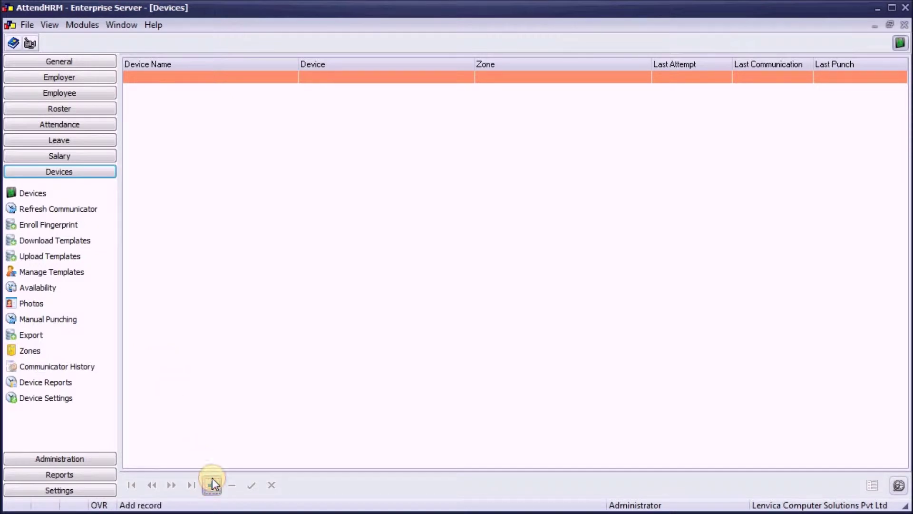
text(Lagos)
key(Tab)
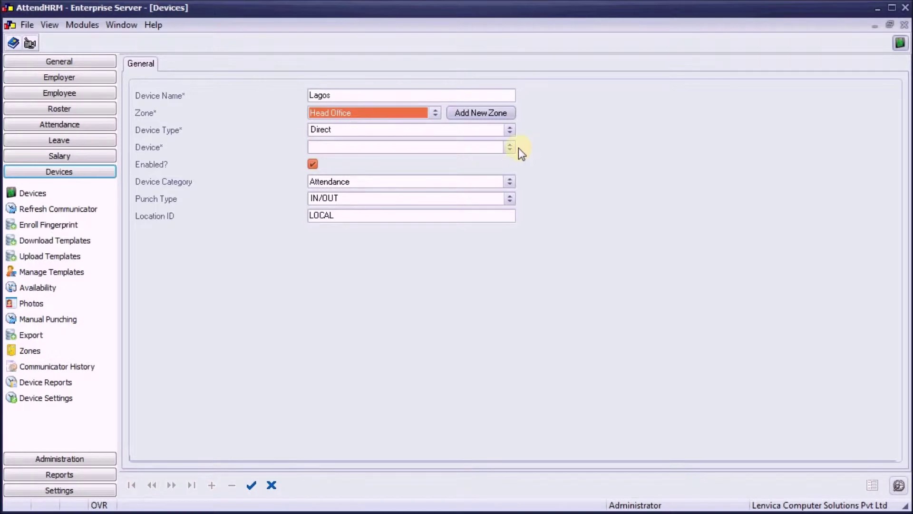
click(510, 146)
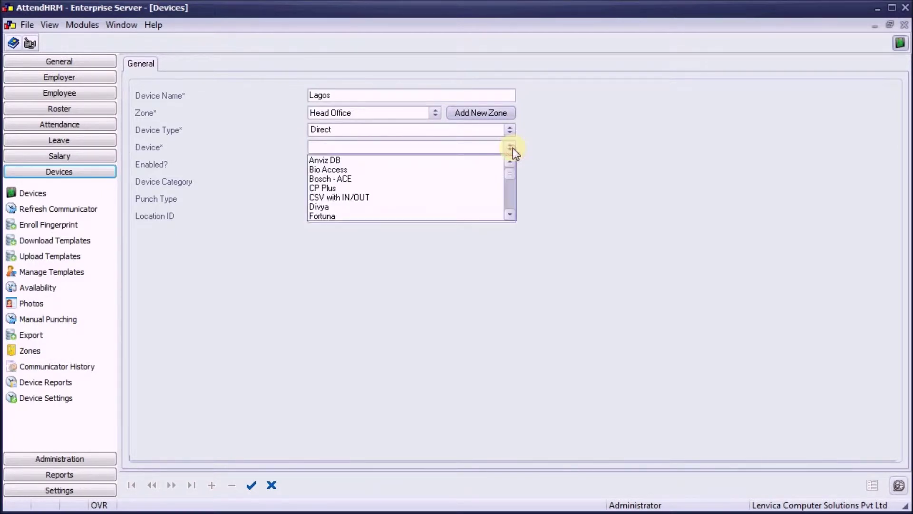
click(420, 199)
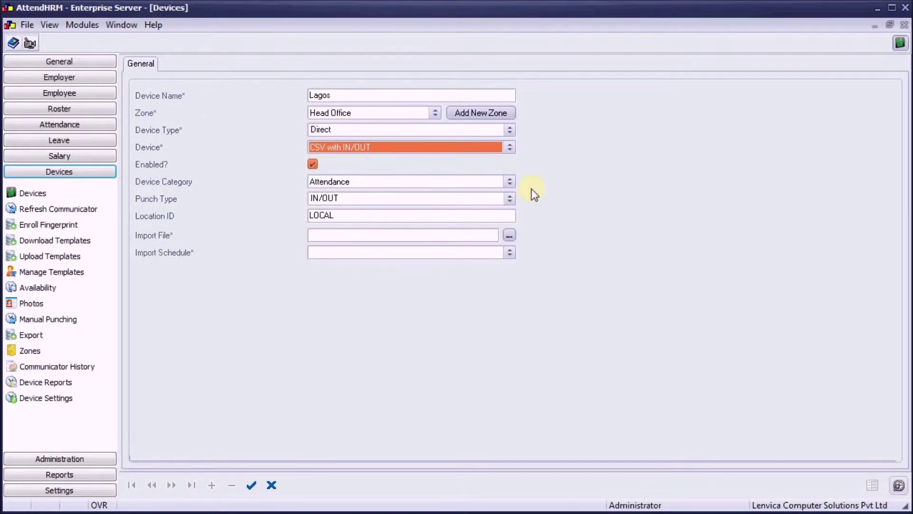
Step: Set the Lagos device's import file to F:\Punch IN & OUT - LAGOS.csv
click(508, 235)
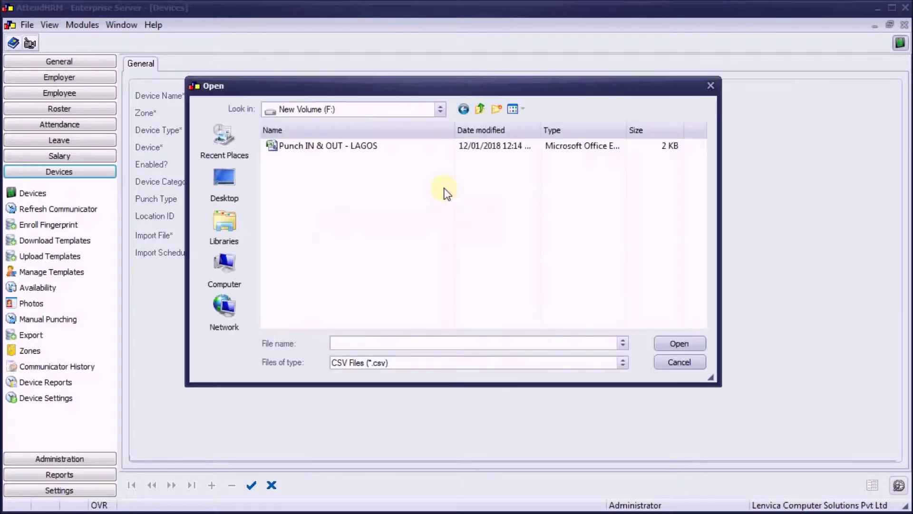
click(417, 149)
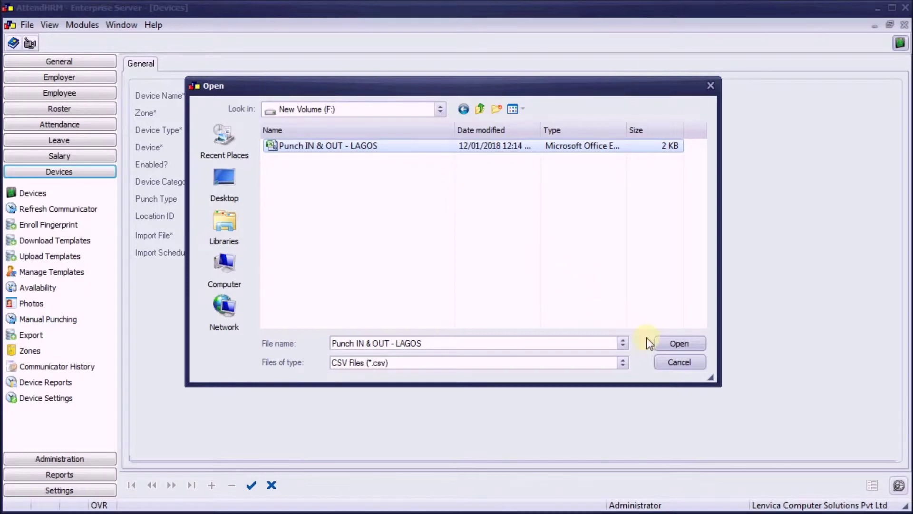
click(662, 345)
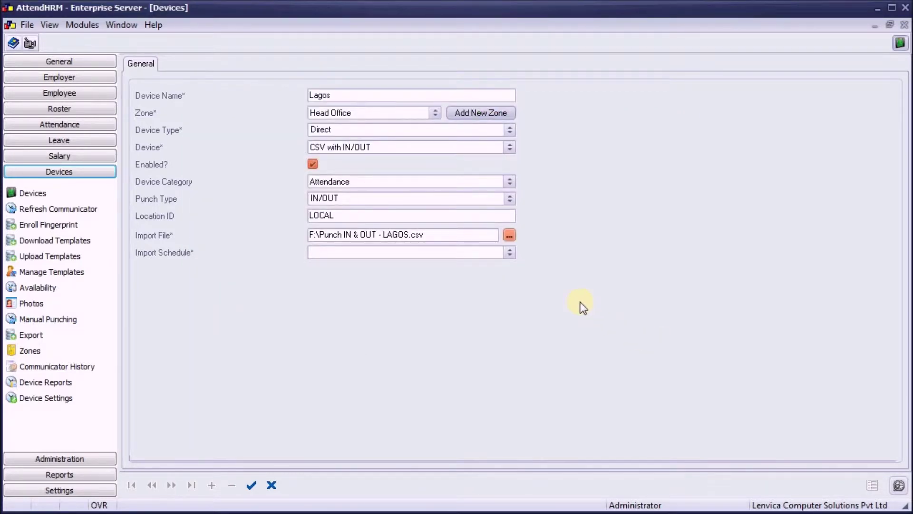
Step: Schedule the import to run every 1 Hour and save the Lagos device
click(509, 253)
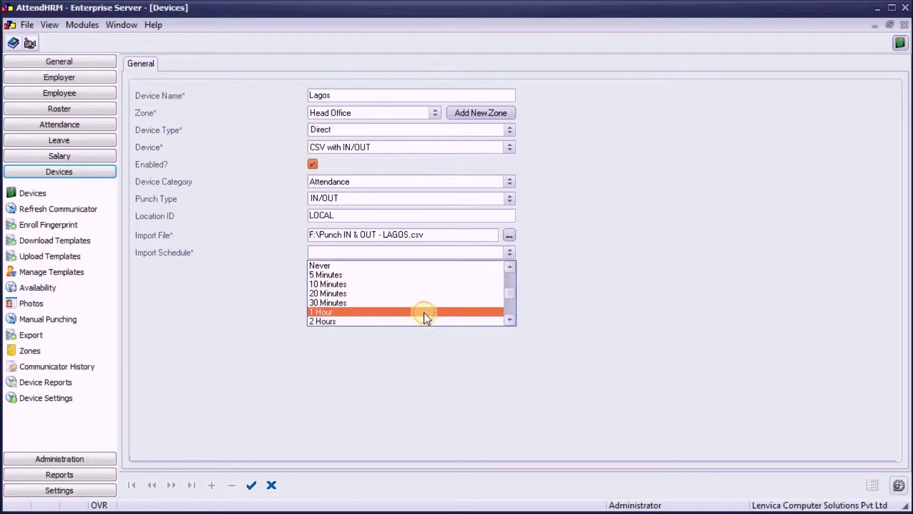
click(423, 312)
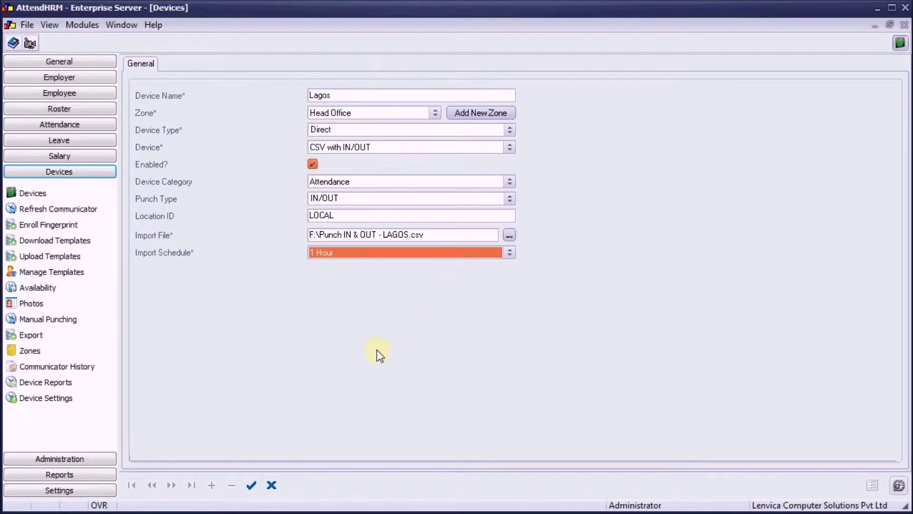
click(250, 485)
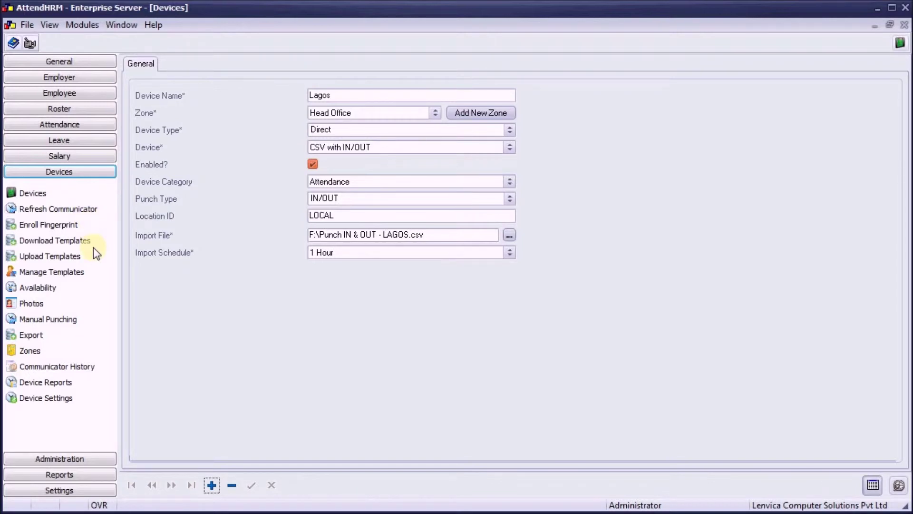
Step: View Communicator History, showing the Lagos device imported 80 new records
click(67, 371)
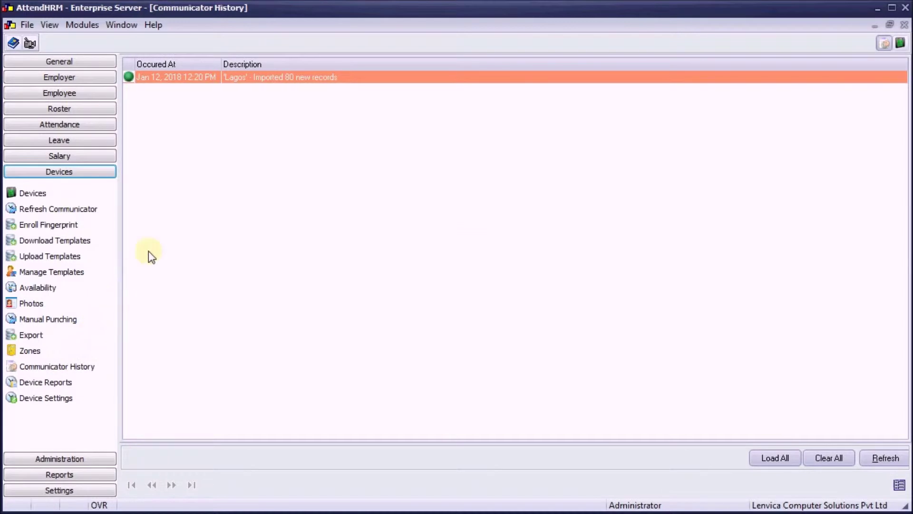
Step: Inspect the Lagos import entry's details (80 records, no errors), then show Device Reports
double_click(346, 78)
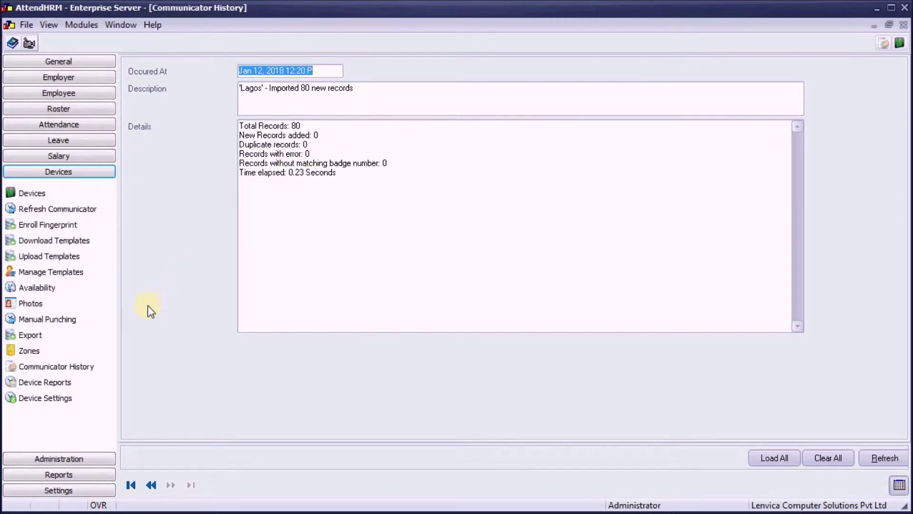
click(57, 385)
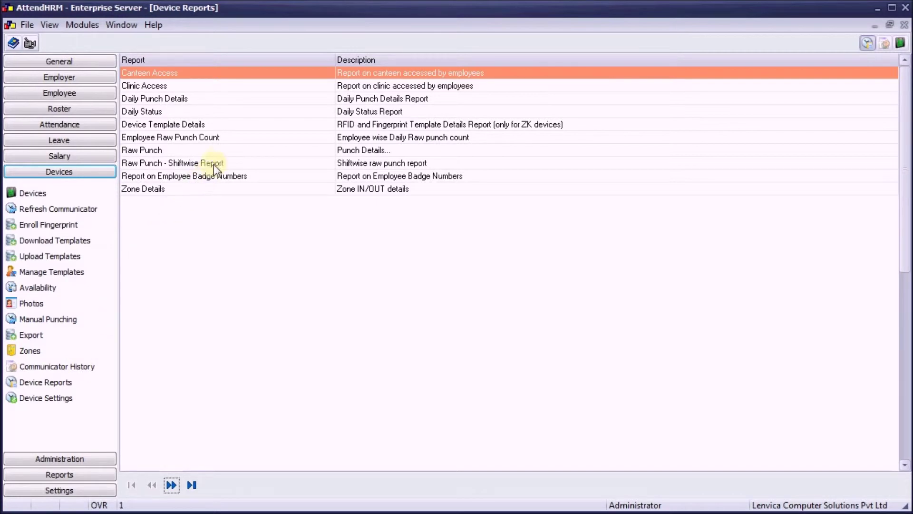
Step: Start the Raw Punch report with end date 05/01/2018, excluding manual and online punches
click(223, 152)
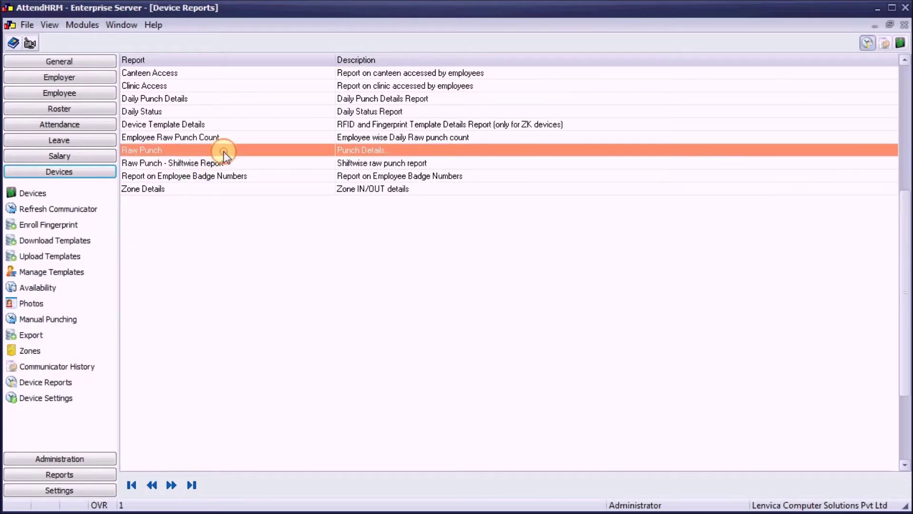
double_click(224, 152)
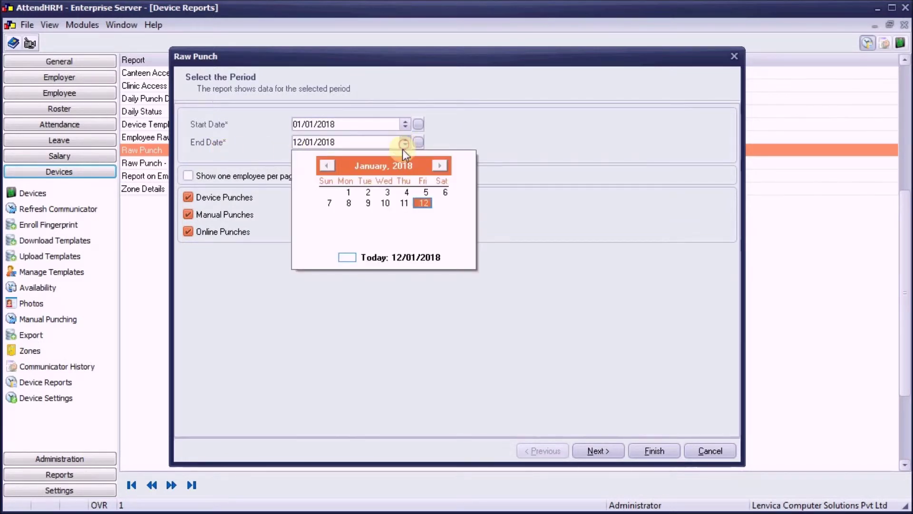
click(426, 191)
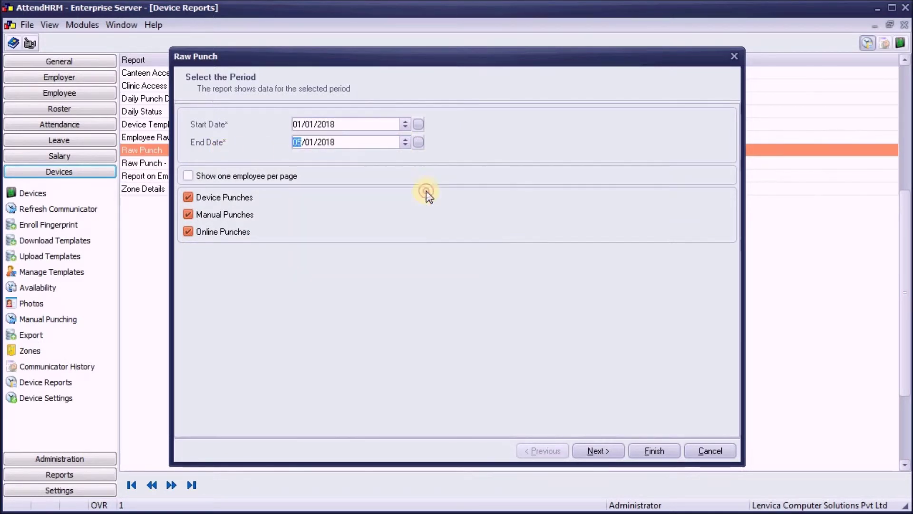
click(191, 216)
click(188, 231)
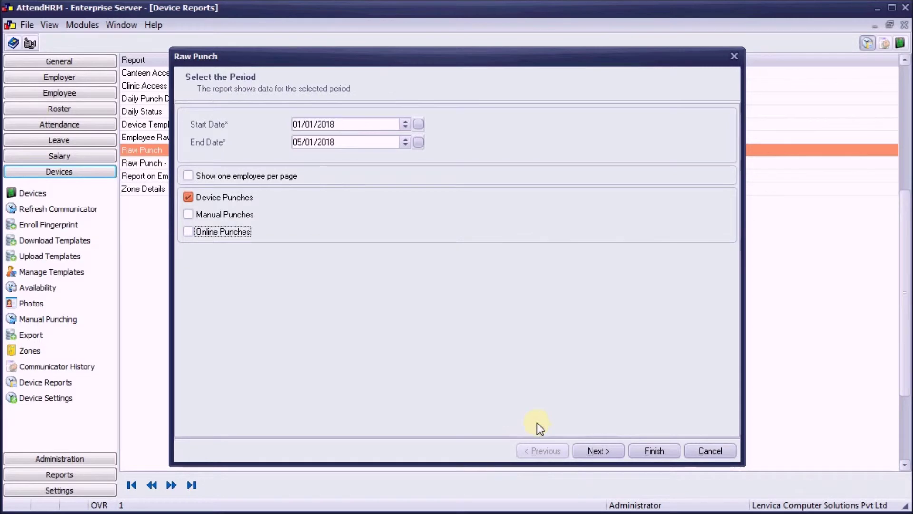
Step: Limit the report to the Employees - Lagos group and generate it
click(588, 450)
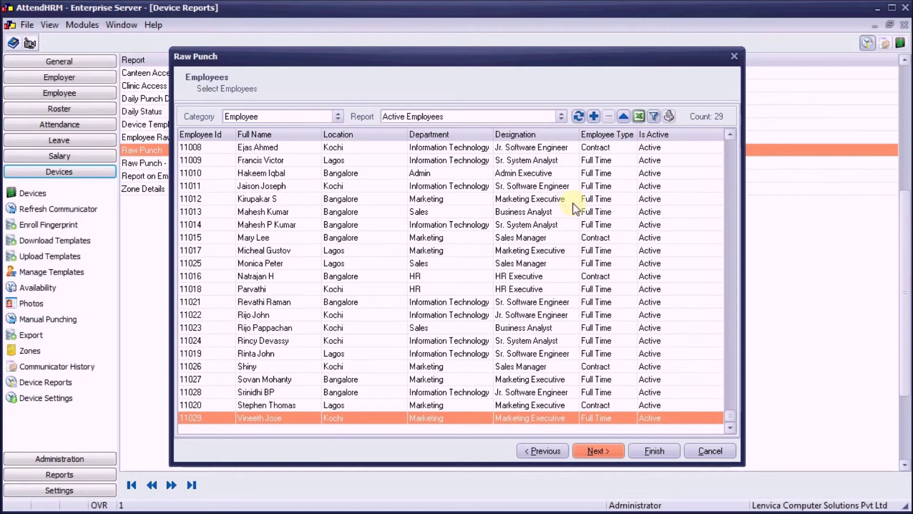
click(561, 118)
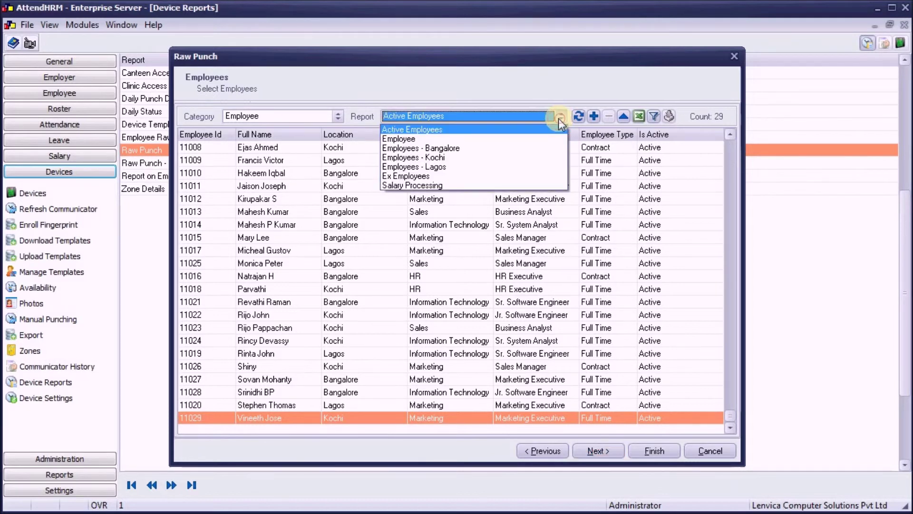
click(504, 168)
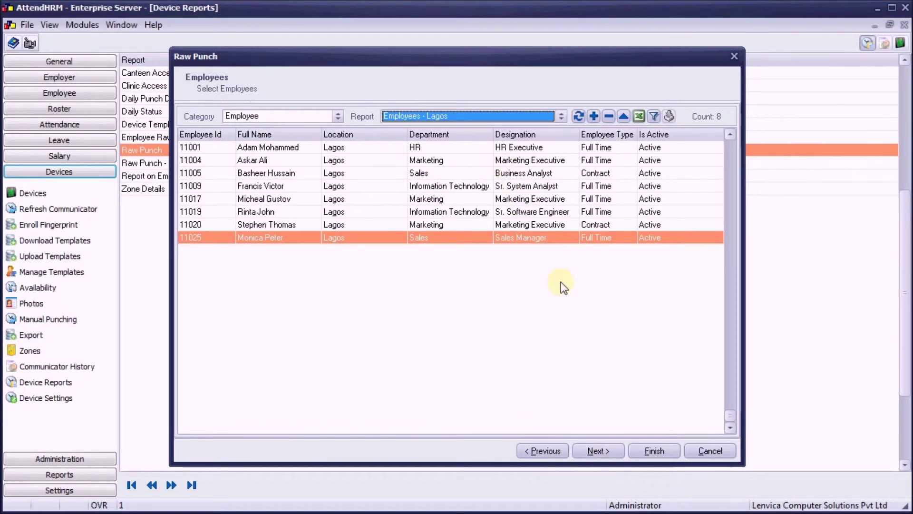
click(648, 451)
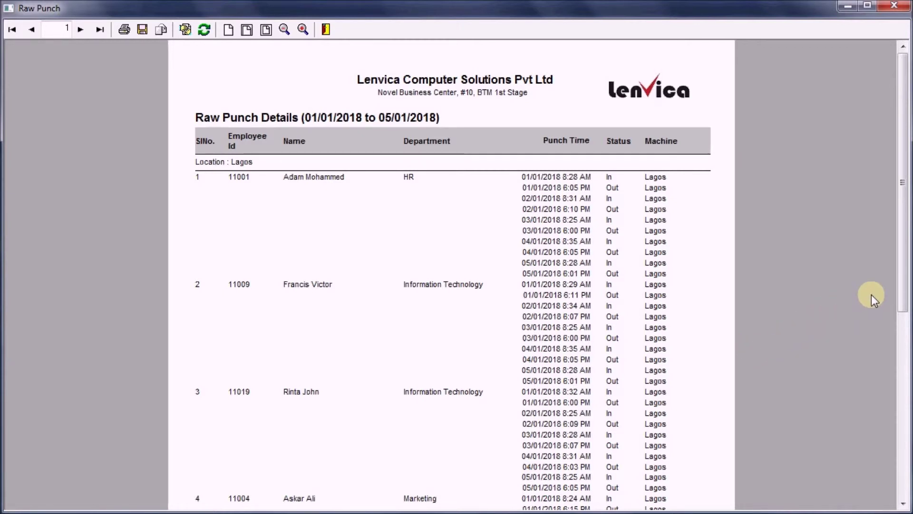
Step: Scroll through the Raw Punch Details report to review the Lagos employees' In and Out punches
drag(903, 284, 907, 472)
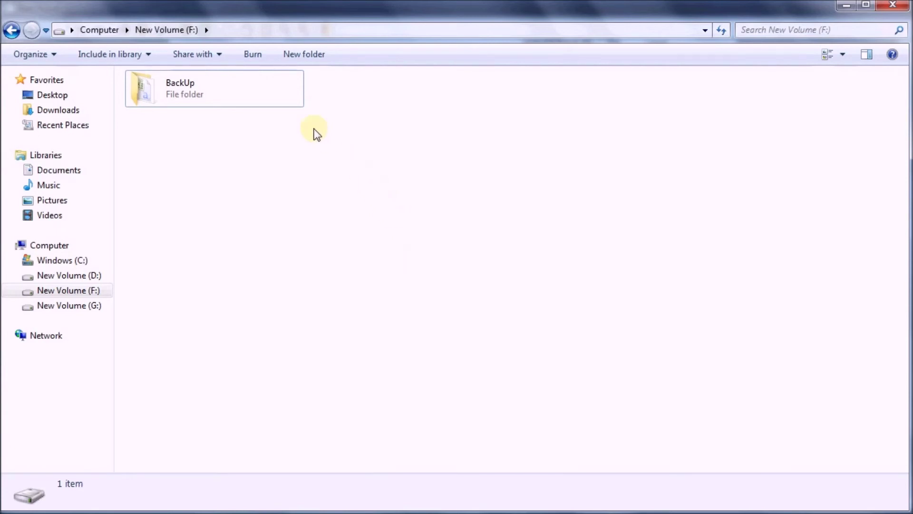
double_click(280, 100)
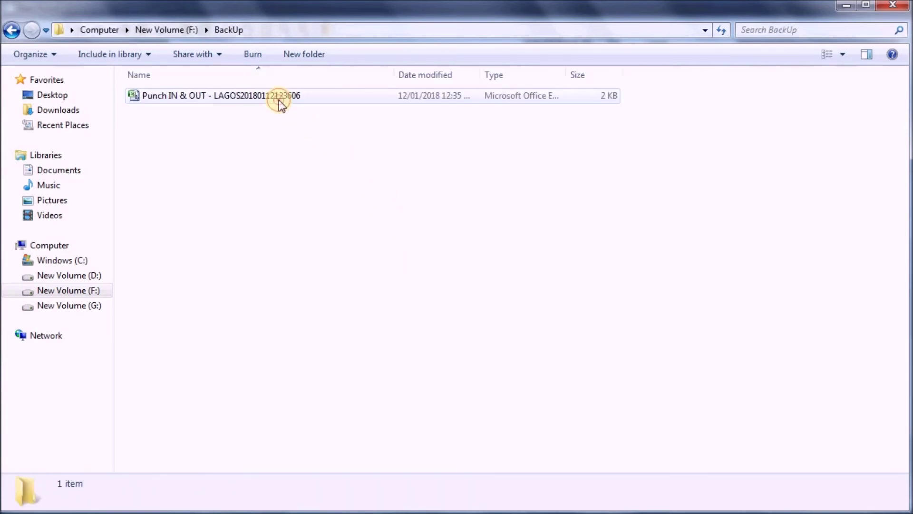